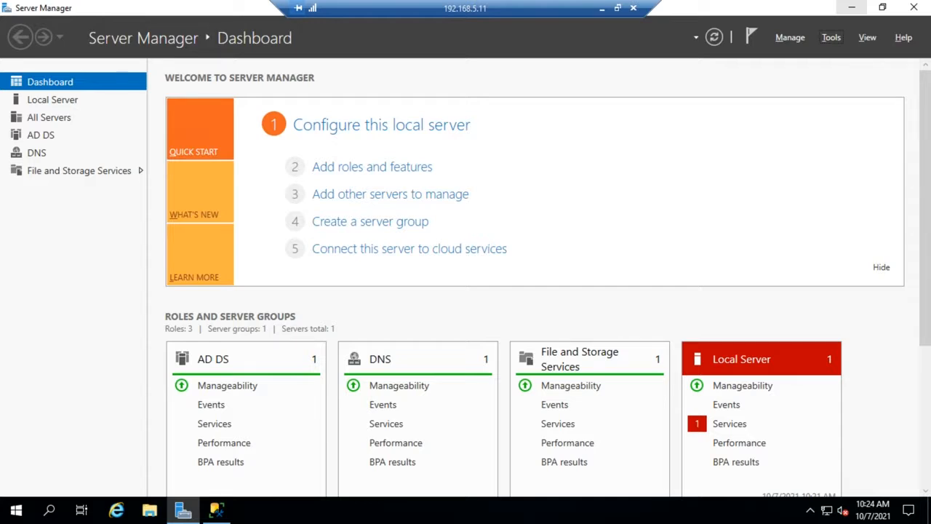
# Switch to Internet Explorer and search the web for "download adventureworks database".
pyautogui.click(116, 511)
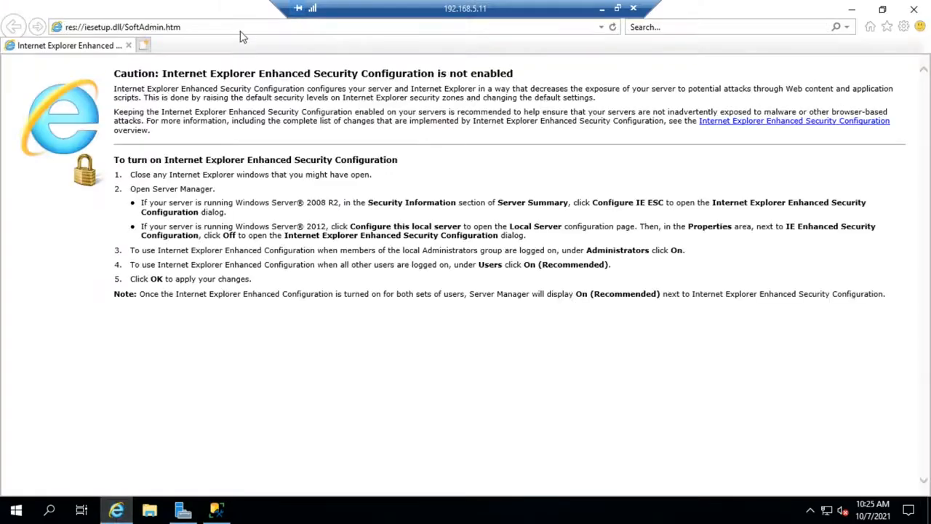
pyautogui.click(235, 26)
pyautogui.write('down')
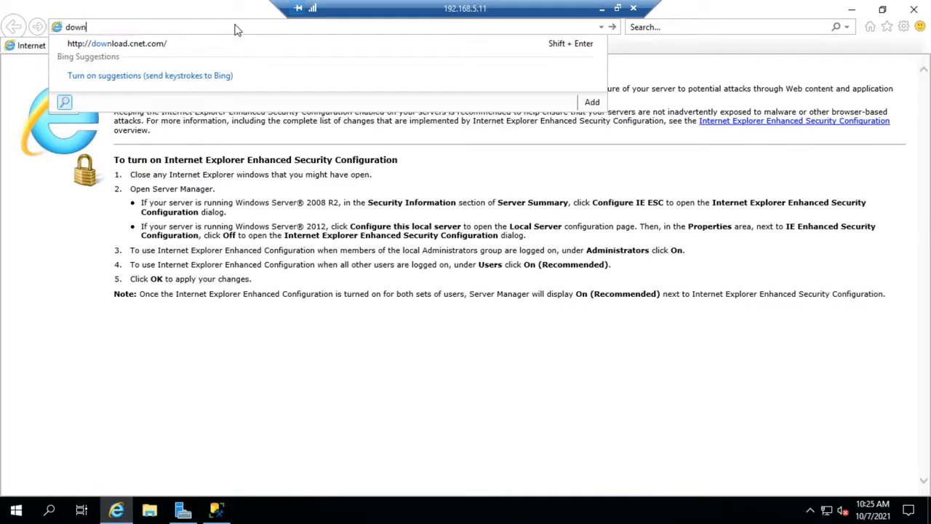
pyautogui.write('load advent')
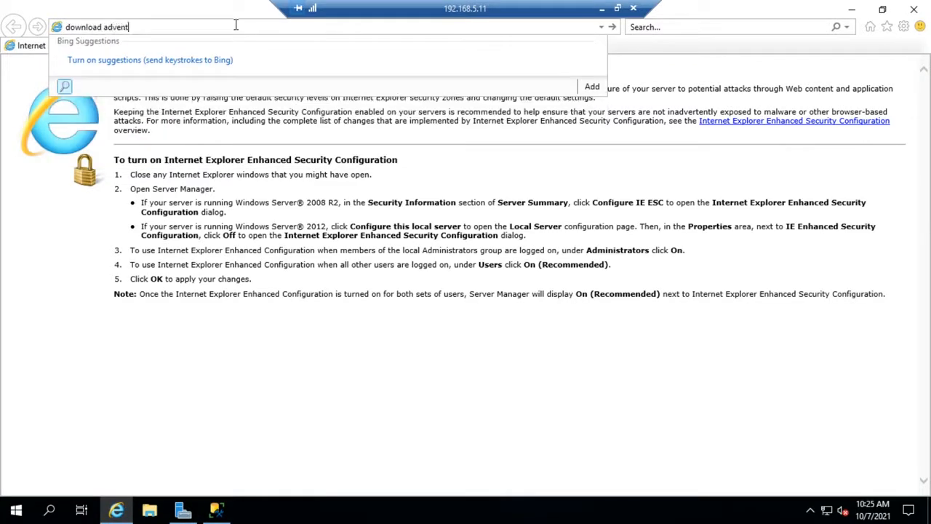
pyautogui.write('ureworks database')
pyautogui.press('Return')
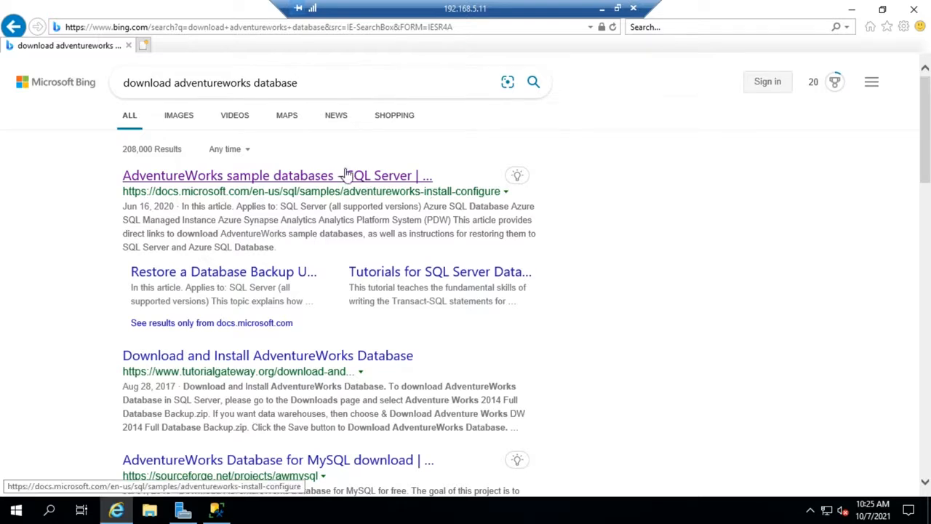
# Open the Microsoft docs page on AdventureWorks sample databases, review the OLTP backup download links, and close the browser.
pyautogui.click(345, 175)
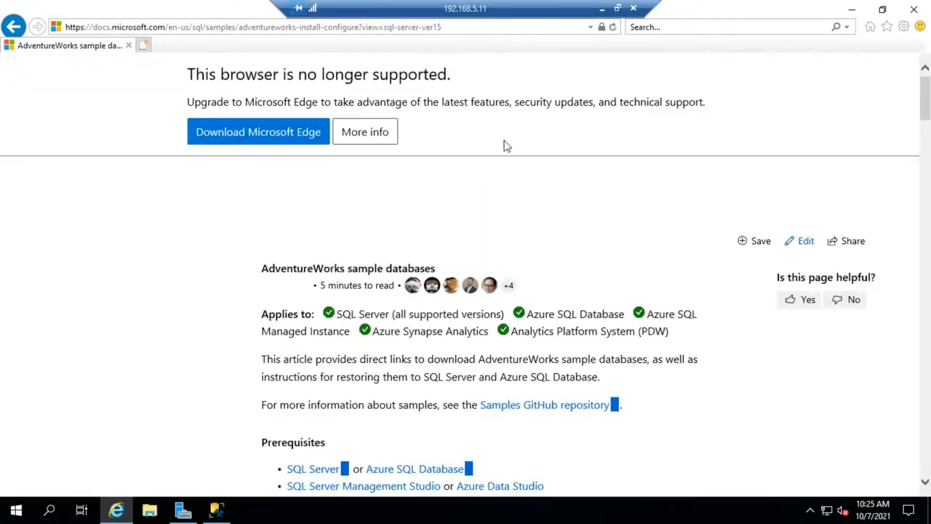
pyautogui.moveTo(927, 96); pyautogui.dragTo(927, 115)
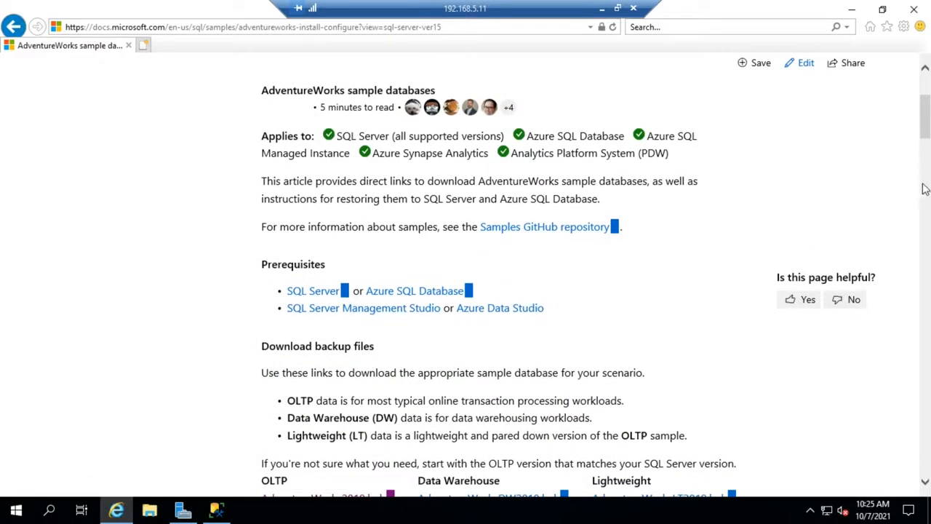
pyautogui.moveTo(925, 131); pyautogui.dragTo(926, 153)
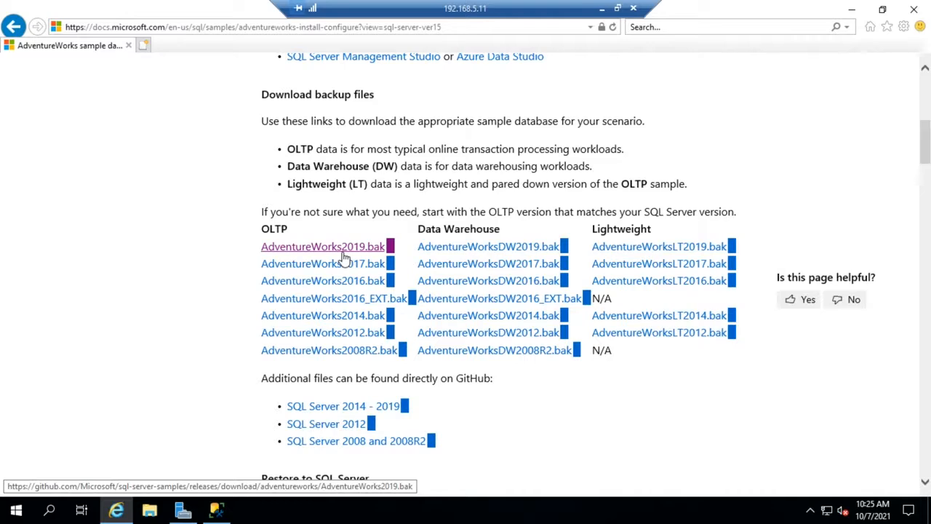
pyautogui.moveTo(926, 135); pyautogui.dragTo(925, 84)
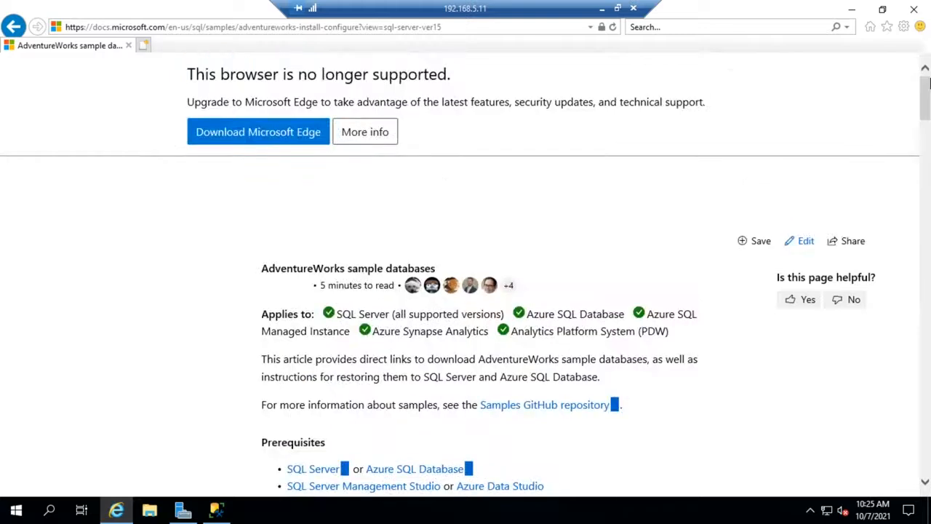
pyautogui.click(914, 11)
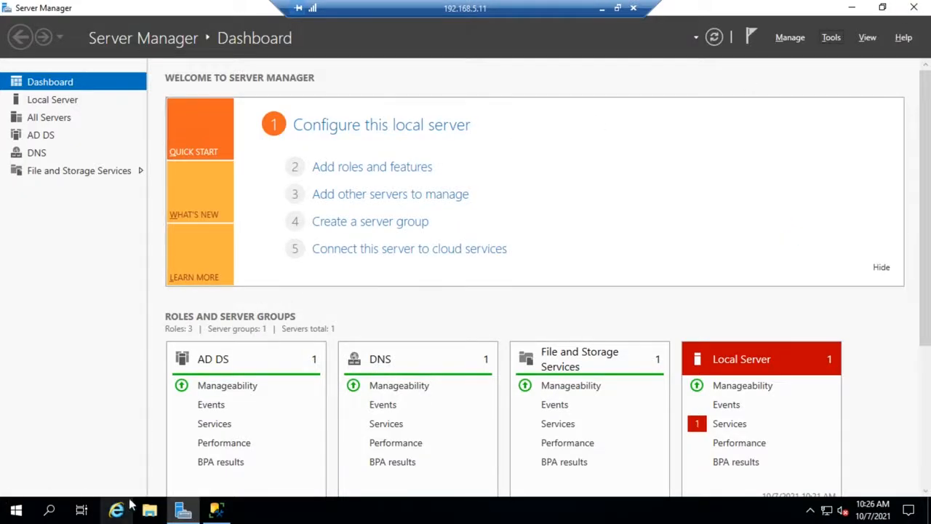
# Switch to File Explorer, check the root of Local Disk (C:) for the AdventureWorks2019.bak file, and close the window.
pyautogui.click(149, 511)
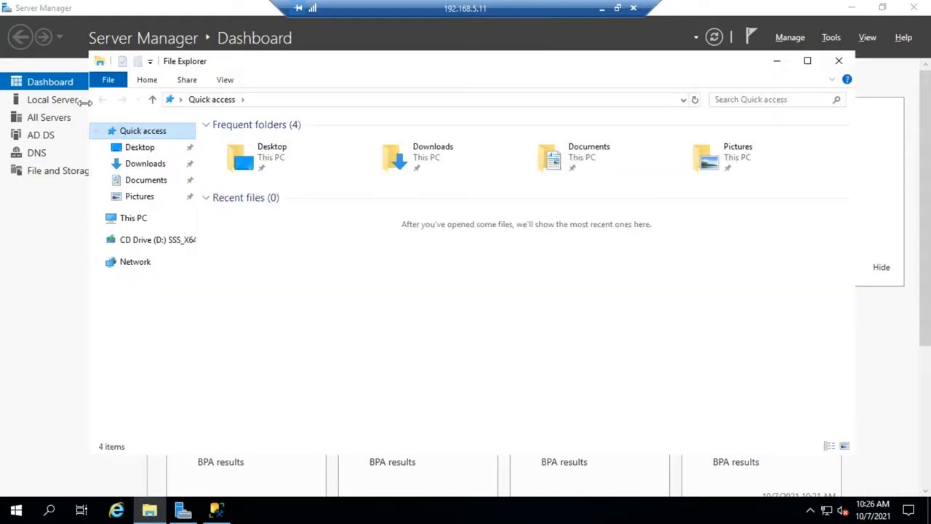
pyautogui.click(138, 223)
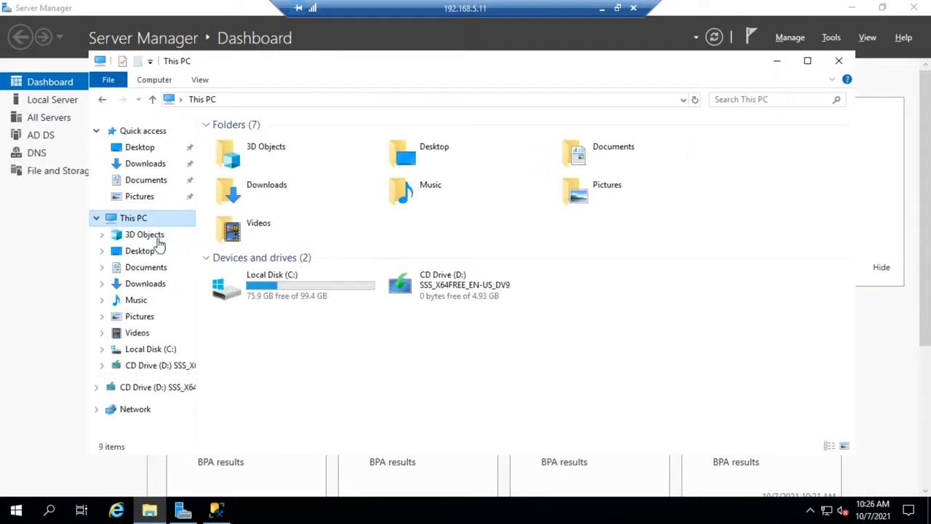
pyautogui.doubleClick(275, 280)
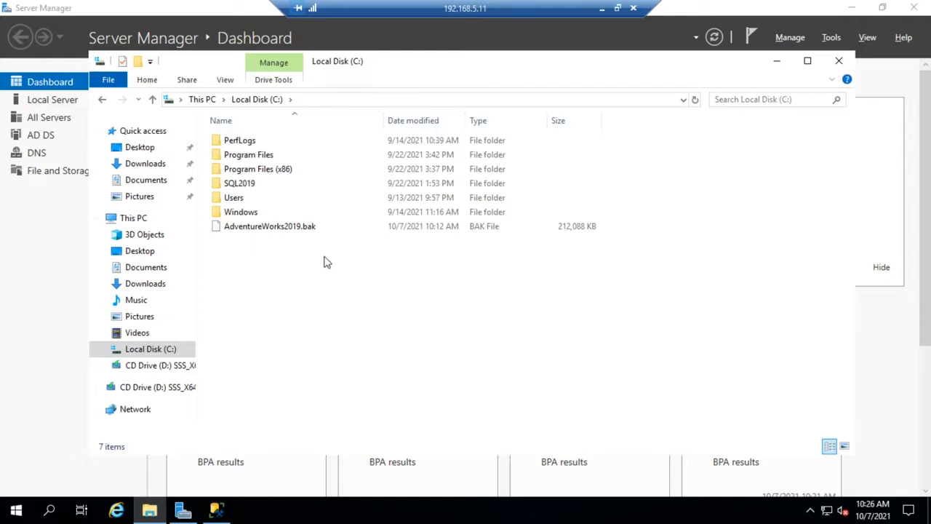
pyautogui.click(838, 63)
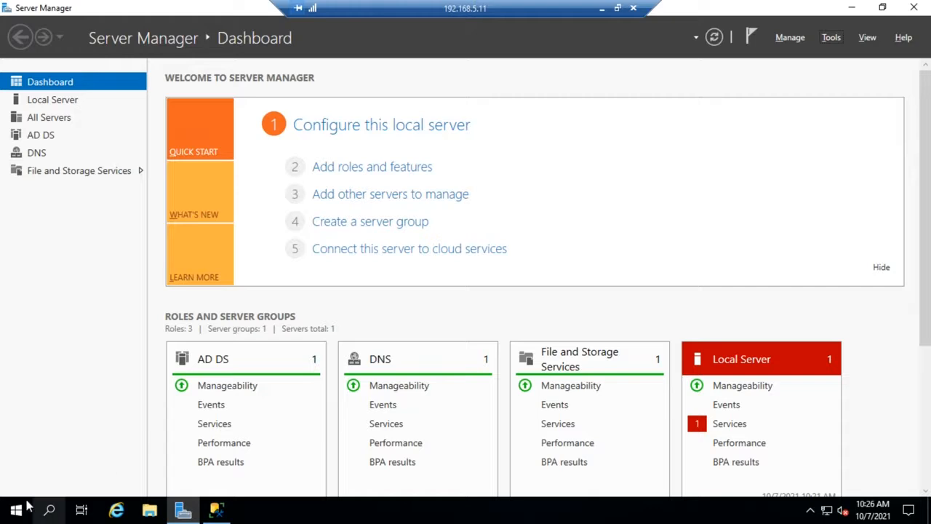
# Switch to SQL Server Management Studio and list the server's databases, including the system databases.
pyautogui.click(223, 511)
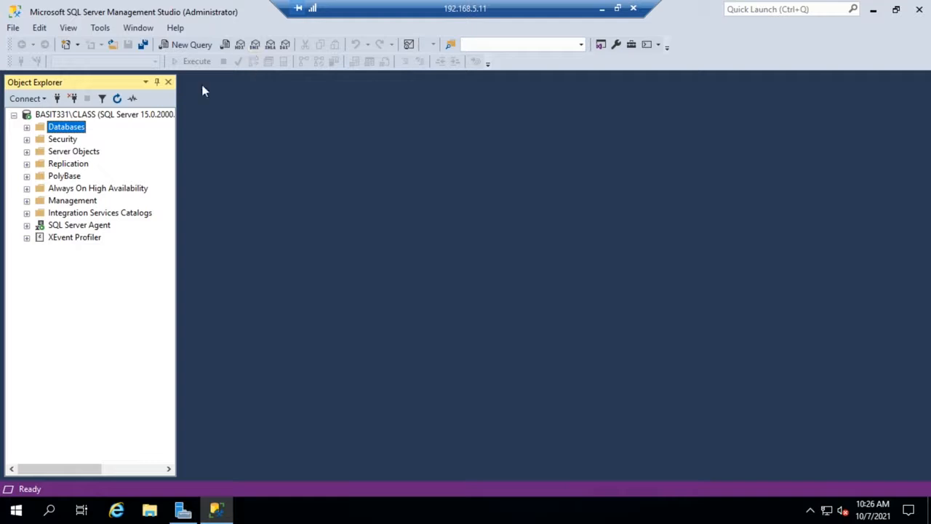
pyautogui.click(27, 127)
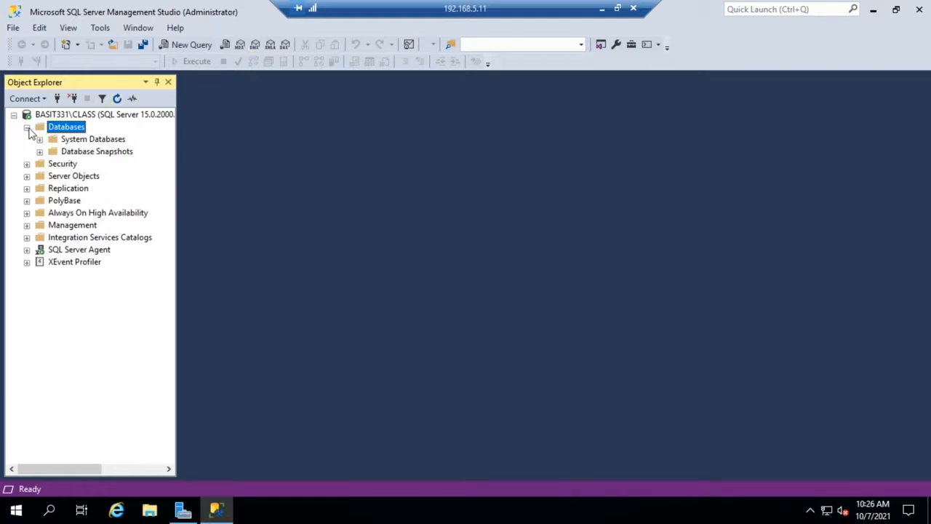
pyautogui.click(39, 139)
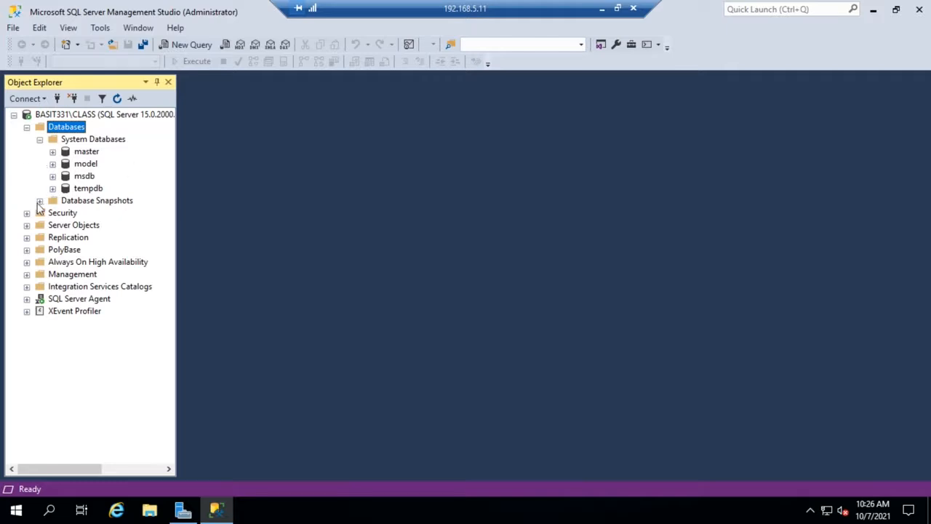
# Start a database restore on the server with Device as the restore source.
pyautogui.rightClick(74, 129)
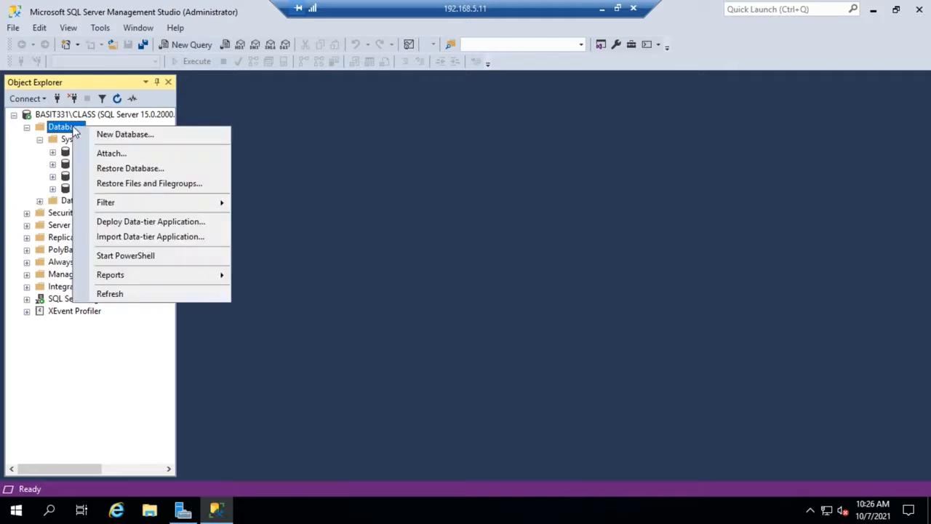
pyautogui.click(143, 172)
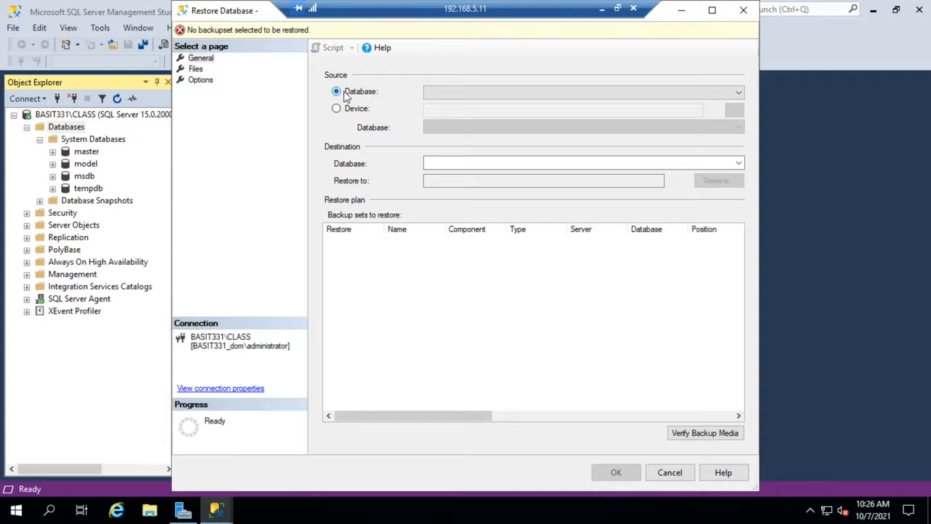
pyautogui.click(627, 93)
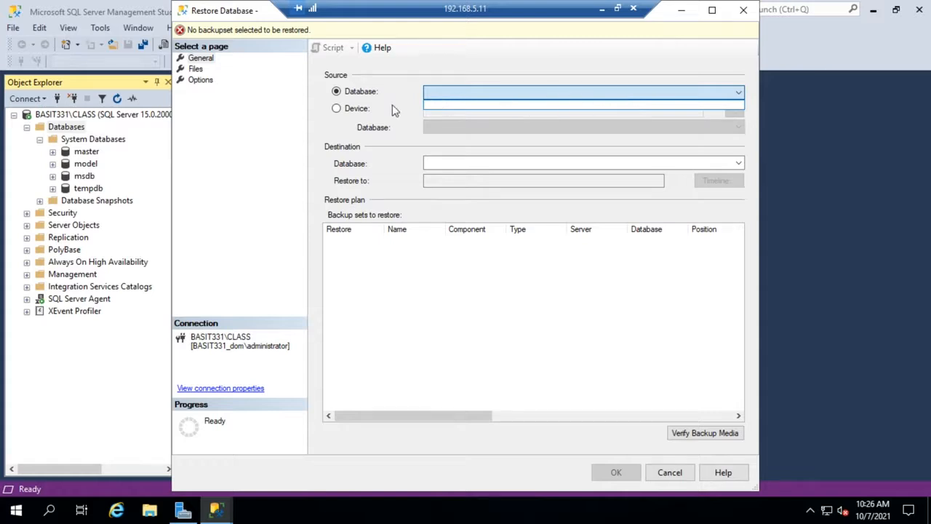
pyautogui.click(335, 131)
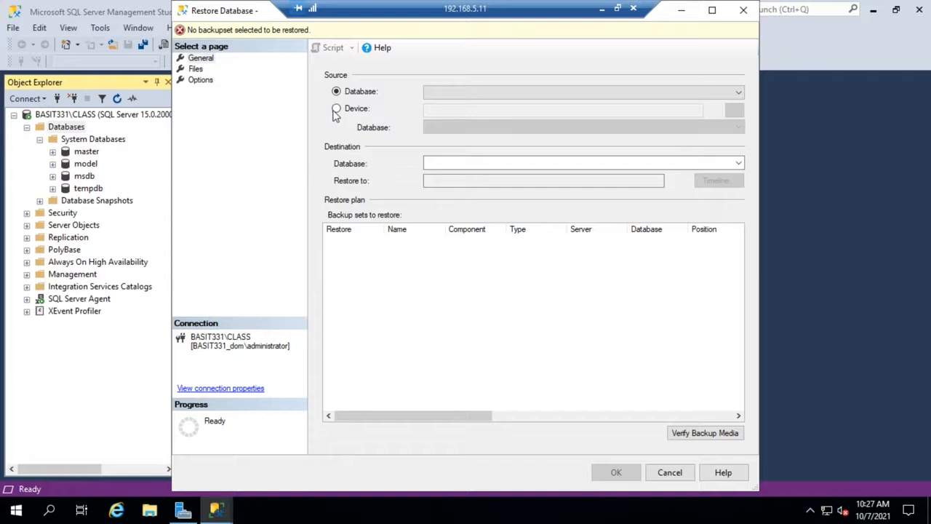
pyautogui.click(336, 109)
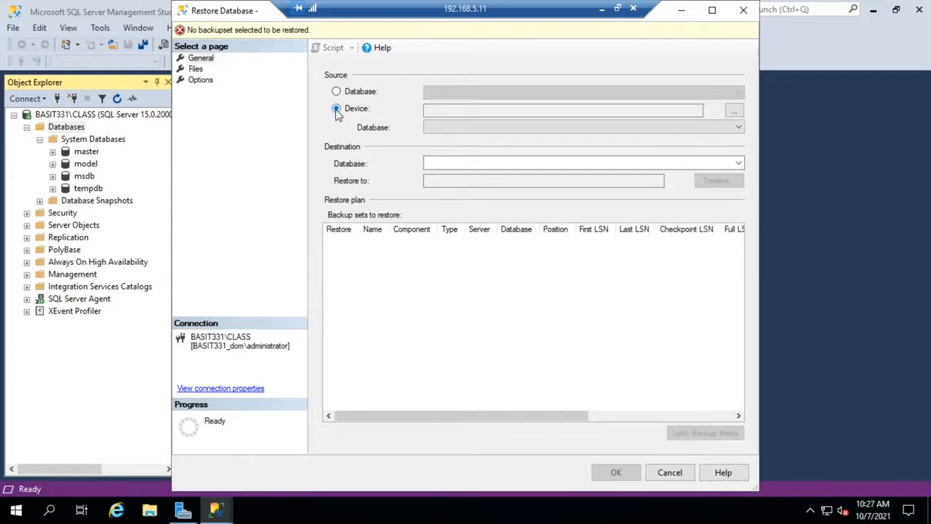
# Add C:\AdventureWorks2019.bak as the restore's backup media, using the File media type.
pyautogui.click(734, 111)
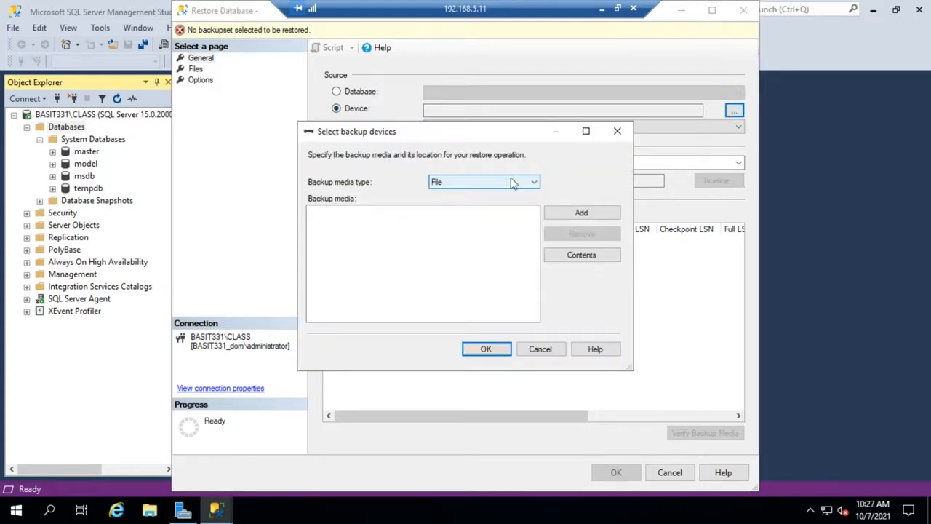
pyautogui.click(492, 182)
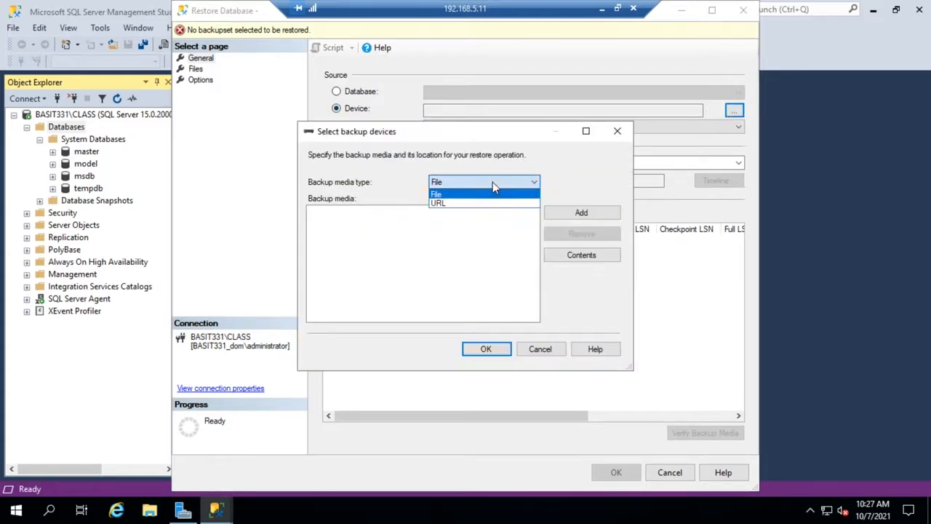
pyautogui.click(480, 182)
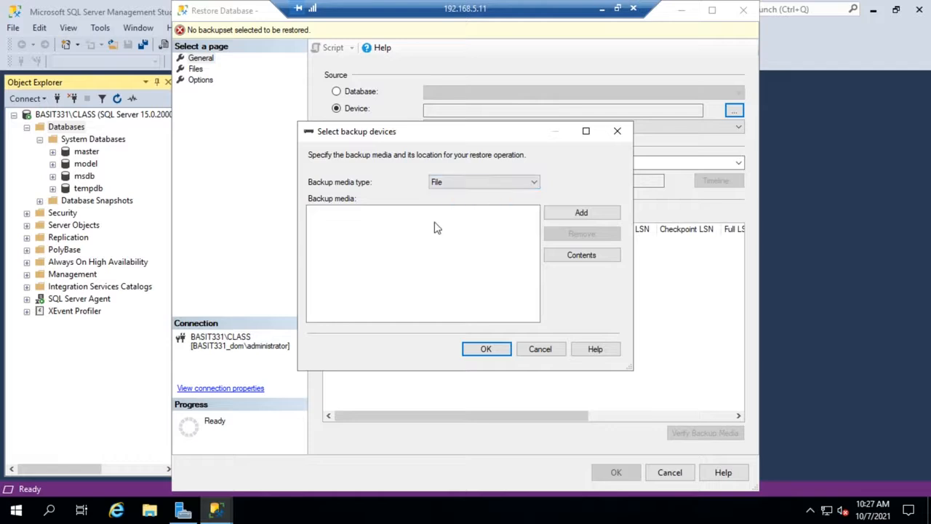
pyautogui.click(580, 213)
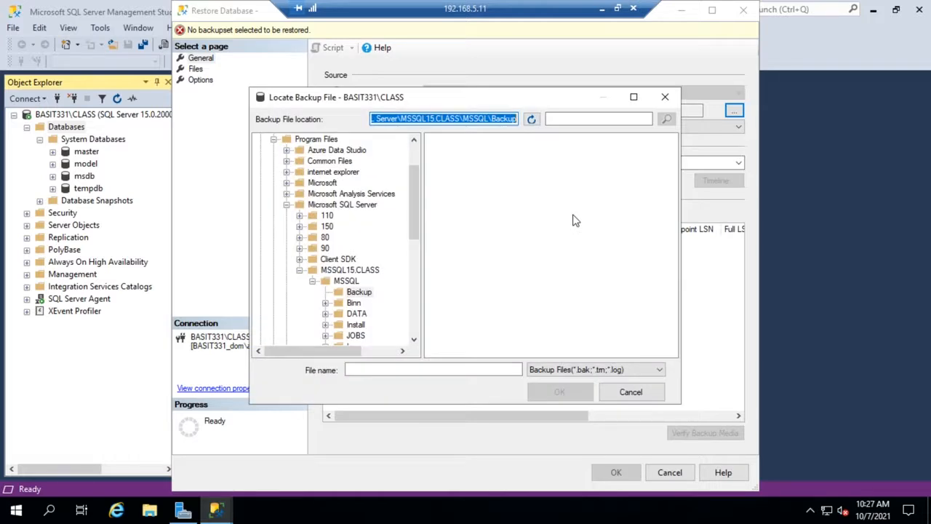
pyautogui.click(274, 140)
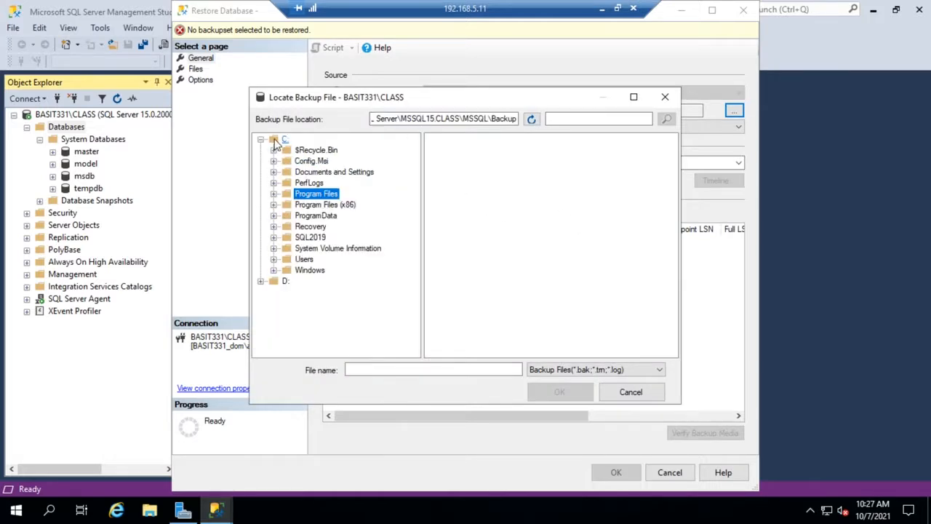
pyautogui.click(284, 139)
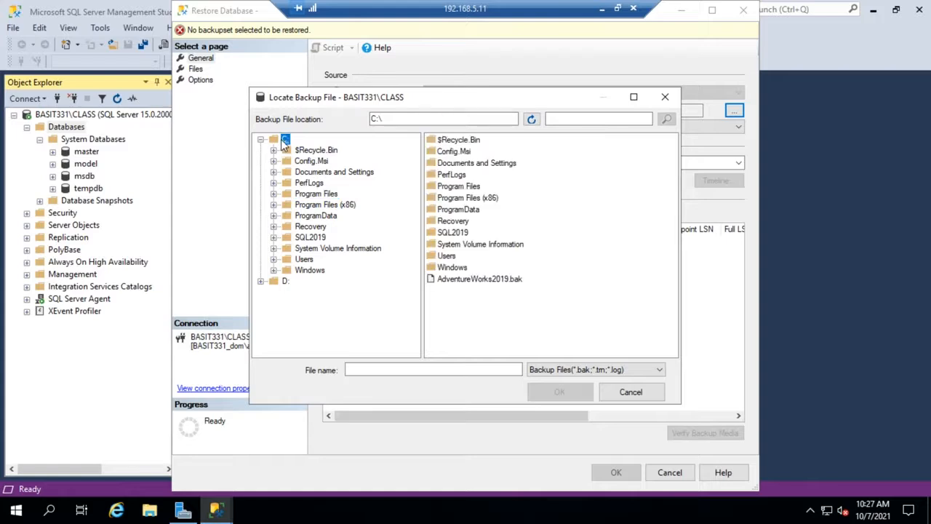
pyautogui.click(457, 279)
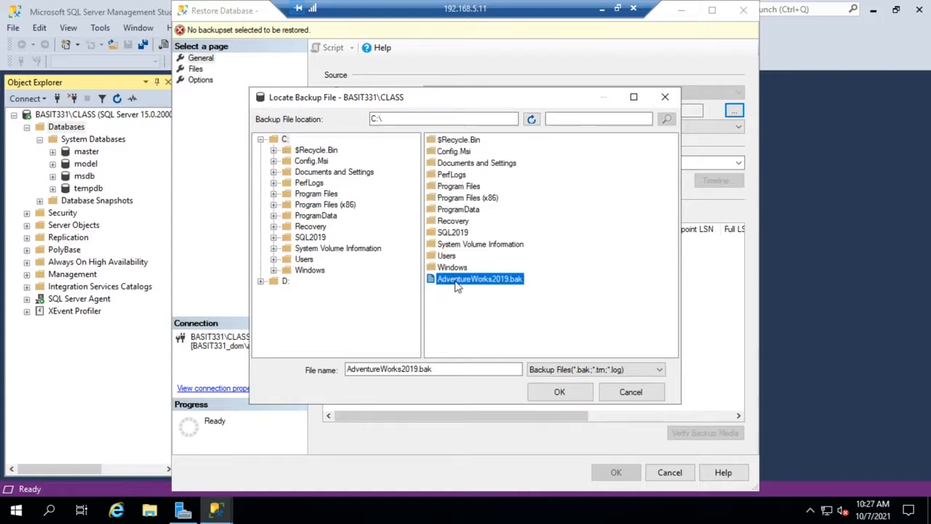
pyautogui.click(551, 397)
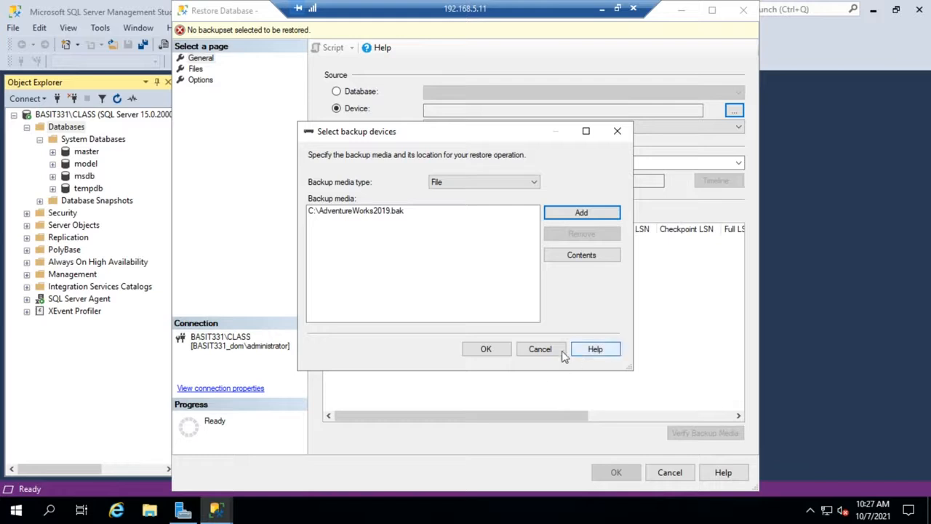
pyautogui.click(489, 350)
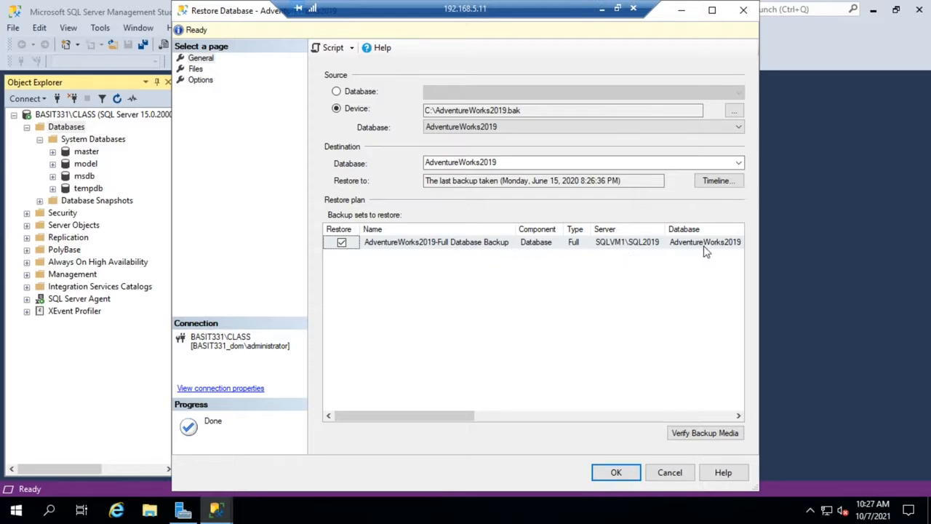
# Restore the AdventureWorks2019 database with its full database backup set included, and dismiss the completion message.
pyautogui.click(343, 247)
pyautogui.click(342, 247)
pyautogui.click(620, 473)
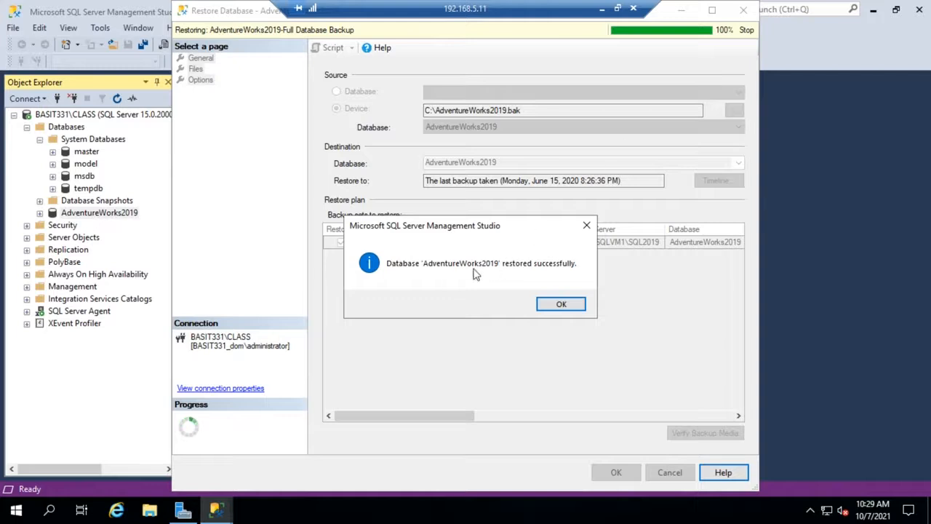
pyautogui.click(564, 305)
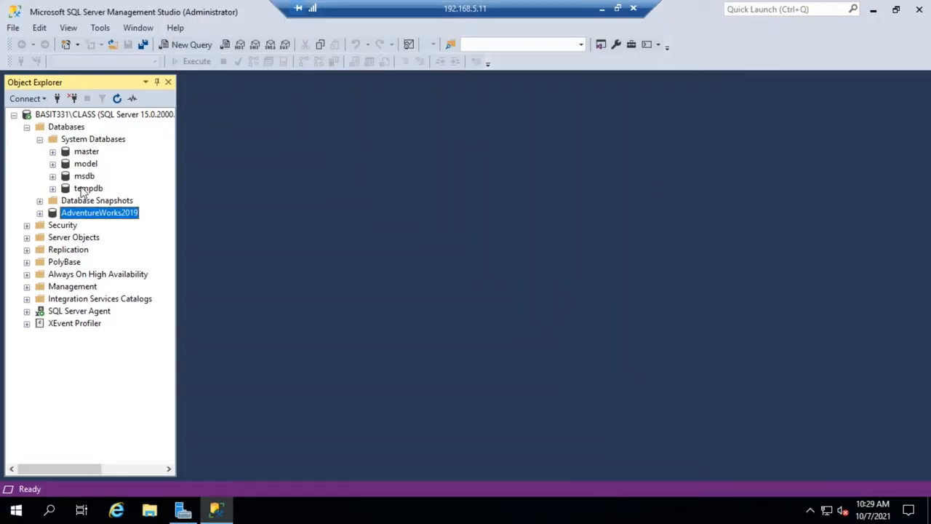
# Collapse the system databases and inspect the object folders and tables of the AdventureWorks2019 database.
pyautogui.click(40, 139)
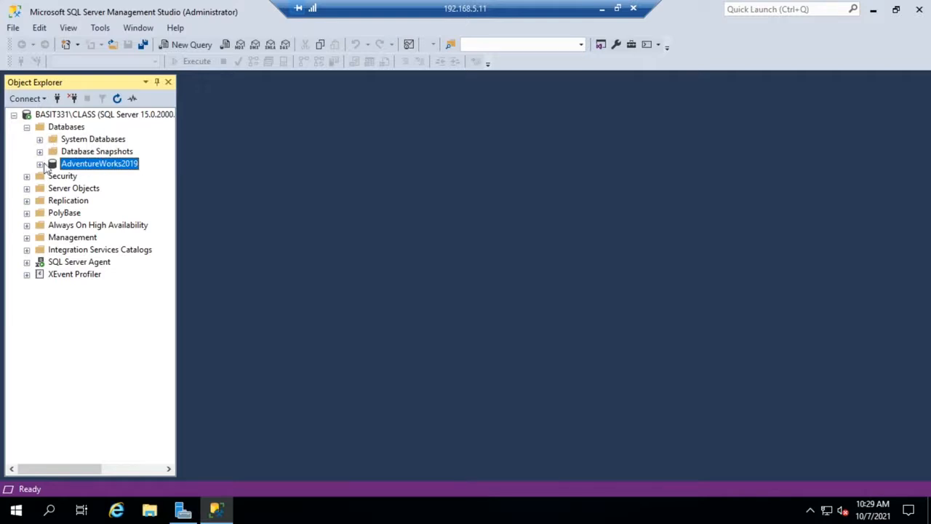
pyautogui.click(40, 163)
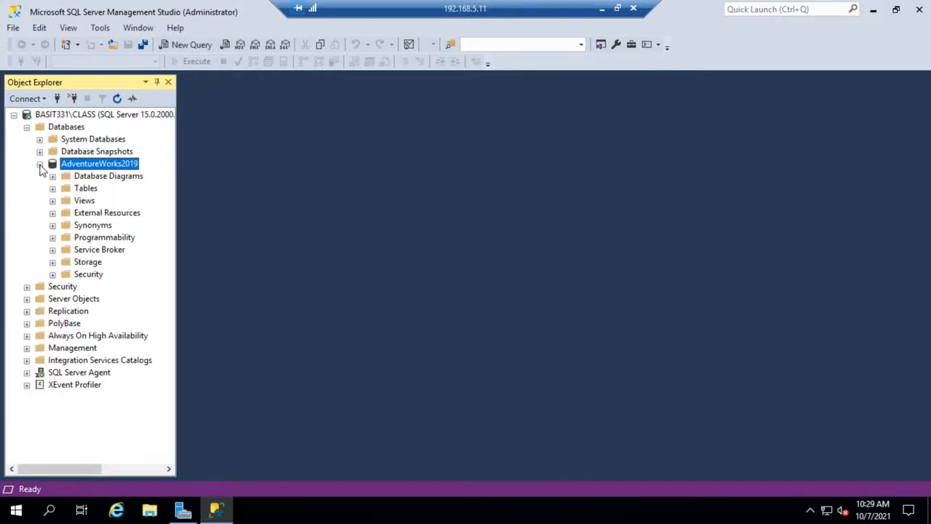
pyautogui.click(53, 188)
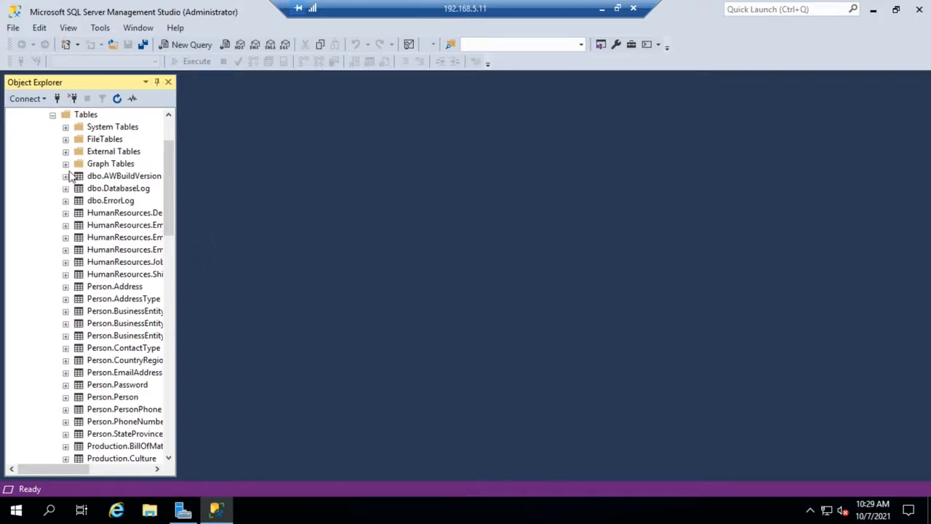
pyautogui.click(53, 114)
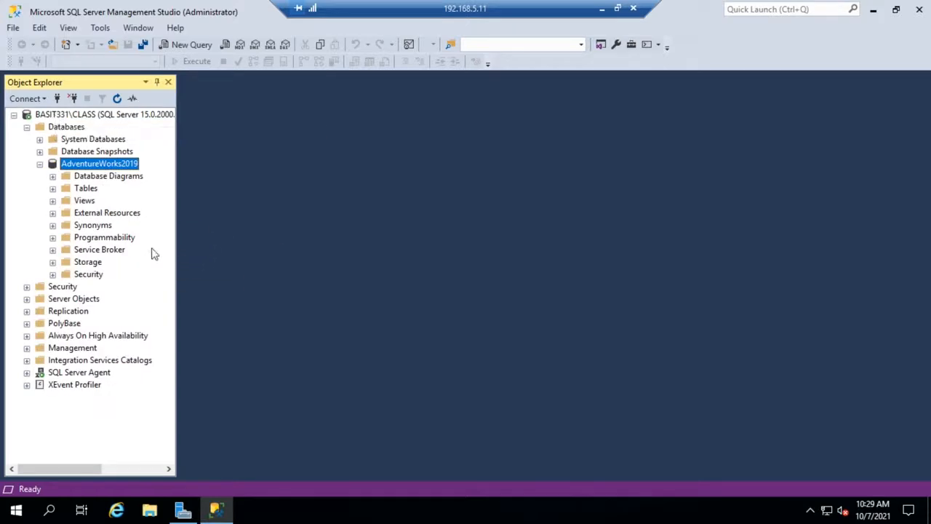